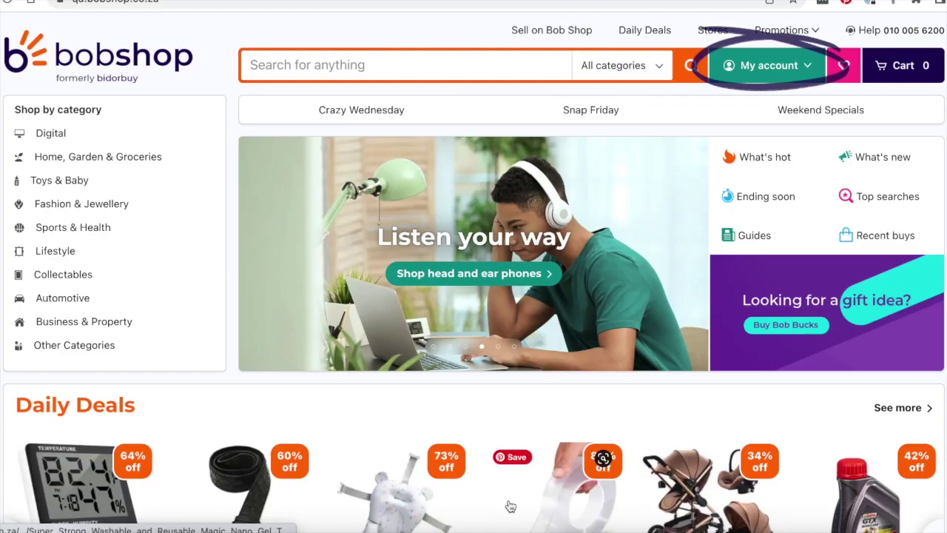
- From My account's selling area, start a new Buy Now listing
left_click(757, 68)
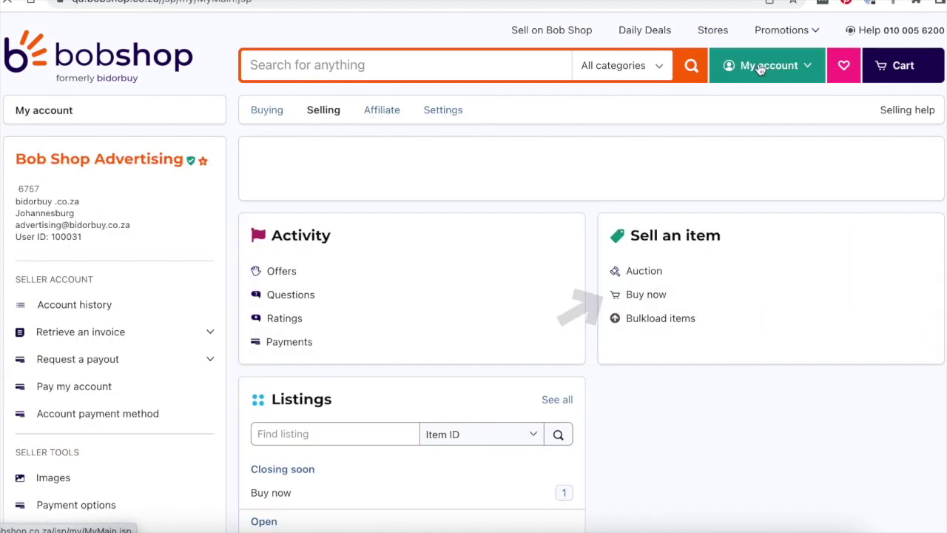
left_click(629, 295)
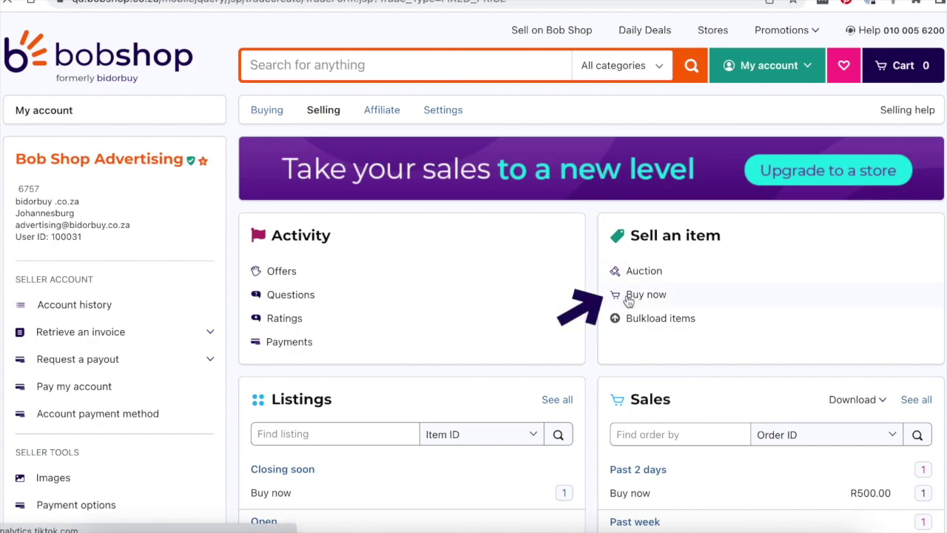
- Title the listing 'Mindbogglers 1000 Piece Jigsaw Puzzle: Iceland' in the Jigsaw Puzzles category
left_click(199, 303)
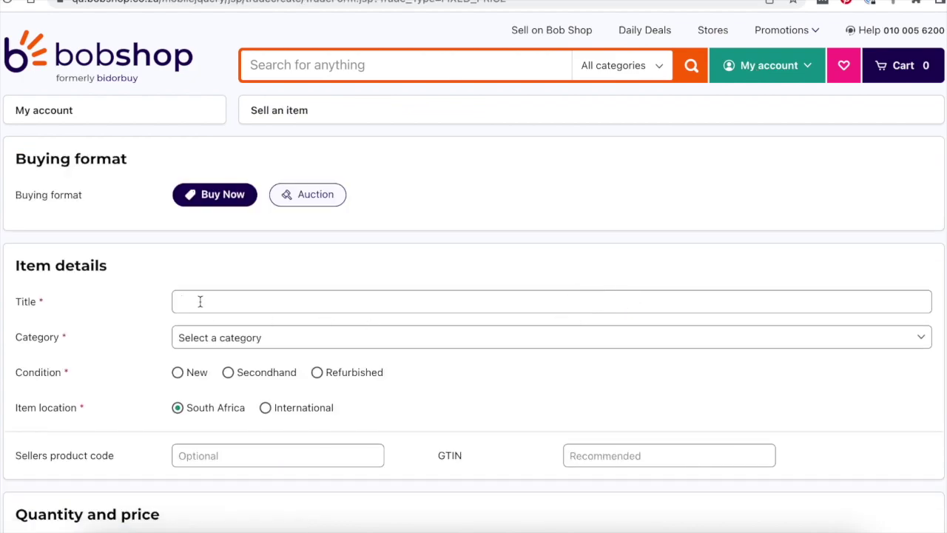
type("Mindbogglers 1000 Piece Jigsaw")
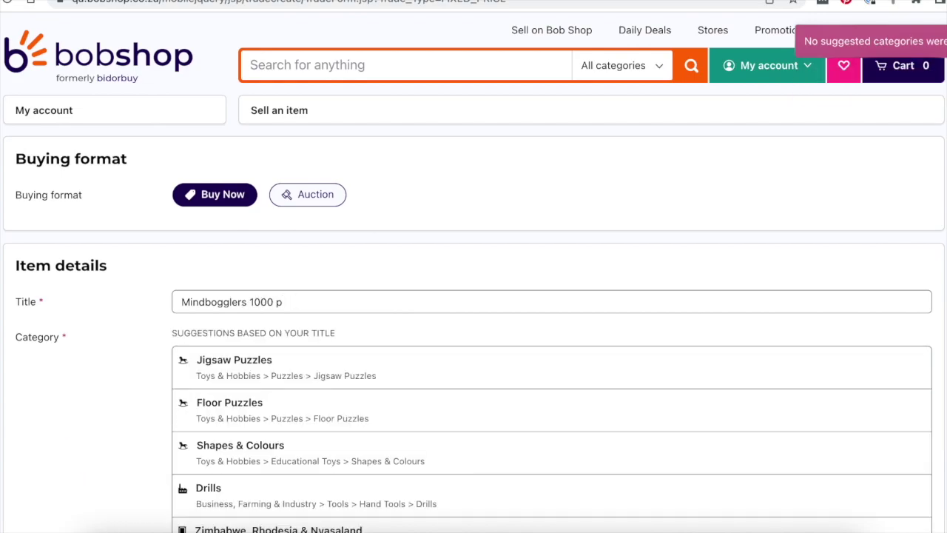
type(" Puzzle: Iceland")
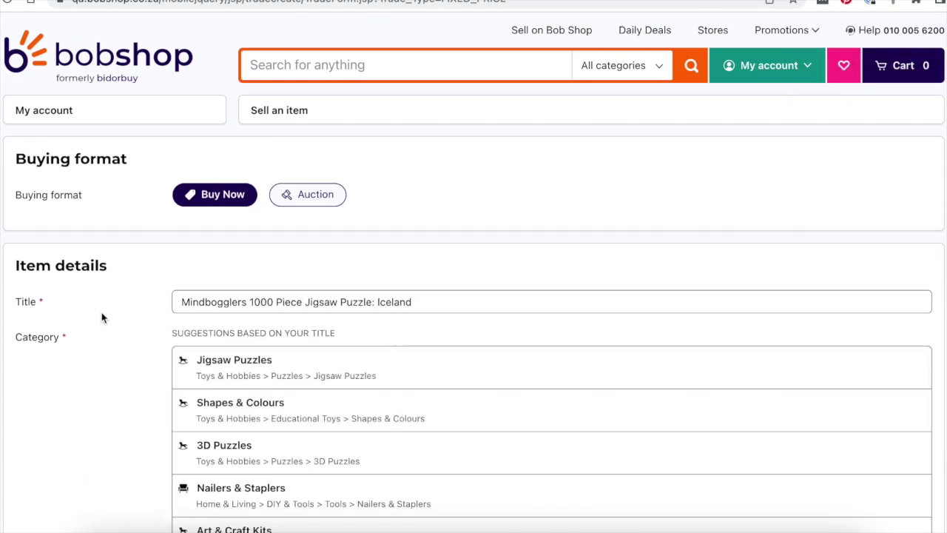
scroll(123, 344, "down", 3)
left_click(225, 256)
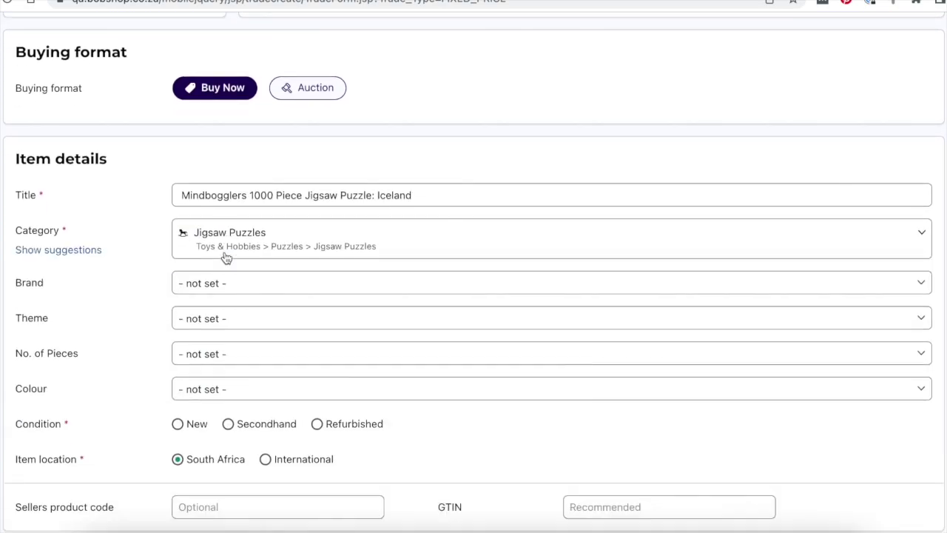
- Set theme to Animals & Nature, pieces to 1000 - 1999, and condition to New
scroll(224, 251, "down", 2)
left_click(216, 212)
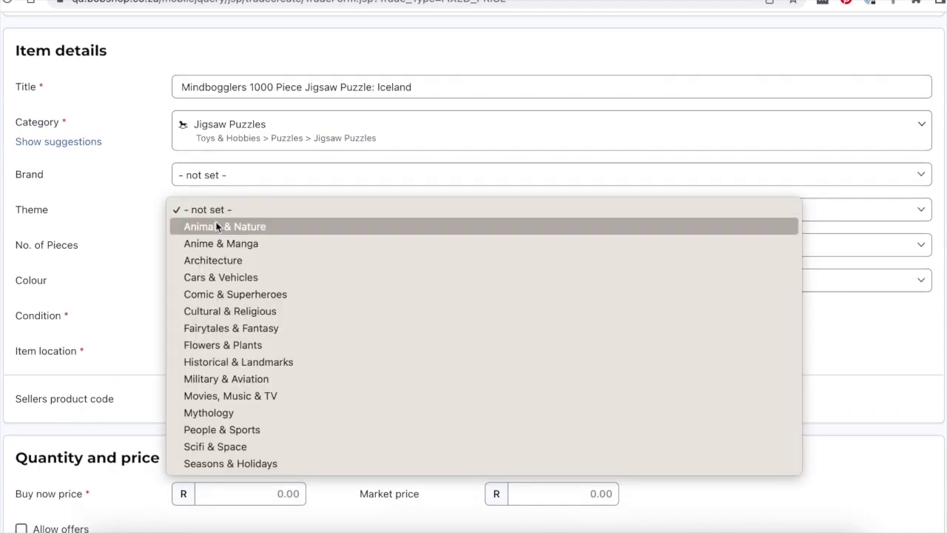
left_click(218, 225)
scroll(217, 232, "down", 2)
left_click(216, 186)
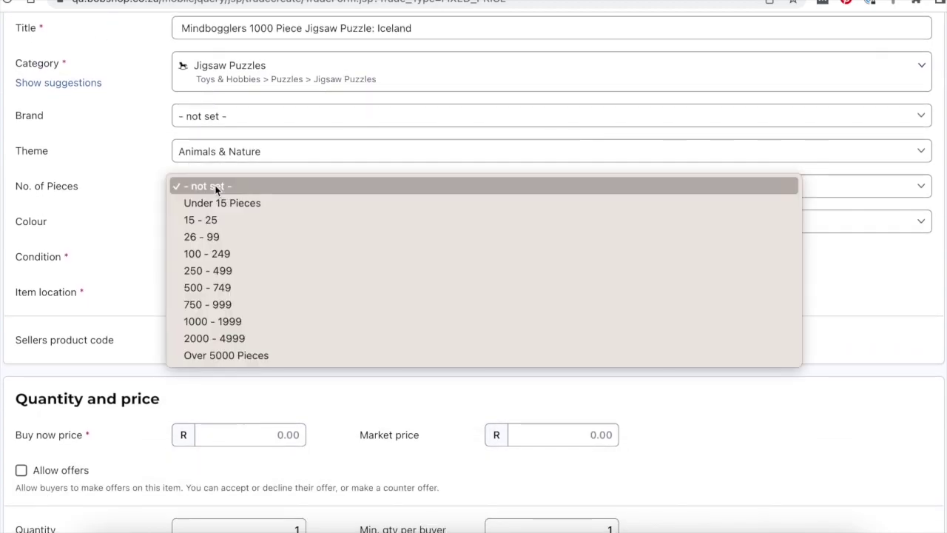
left_click(215, 321)
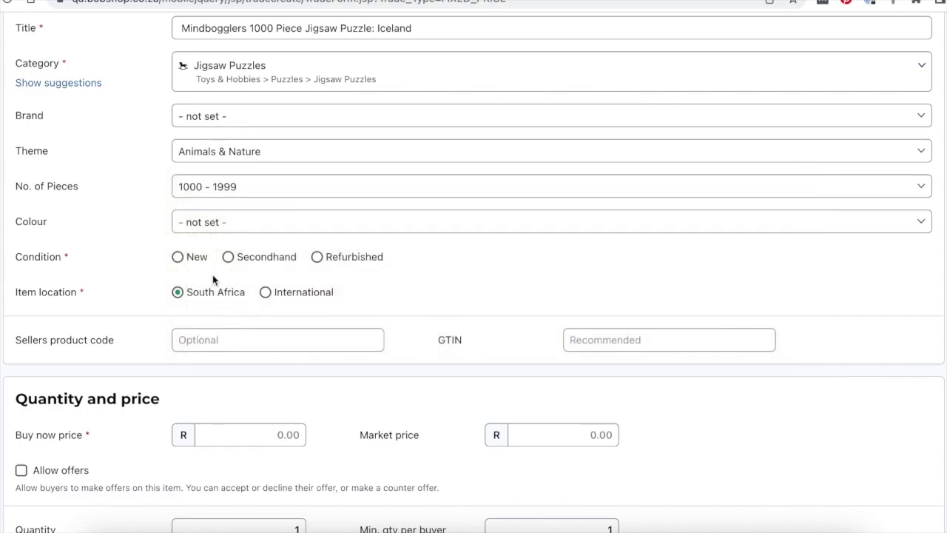
scroll(211, 222, "down", 2)
left_click(199, 197)
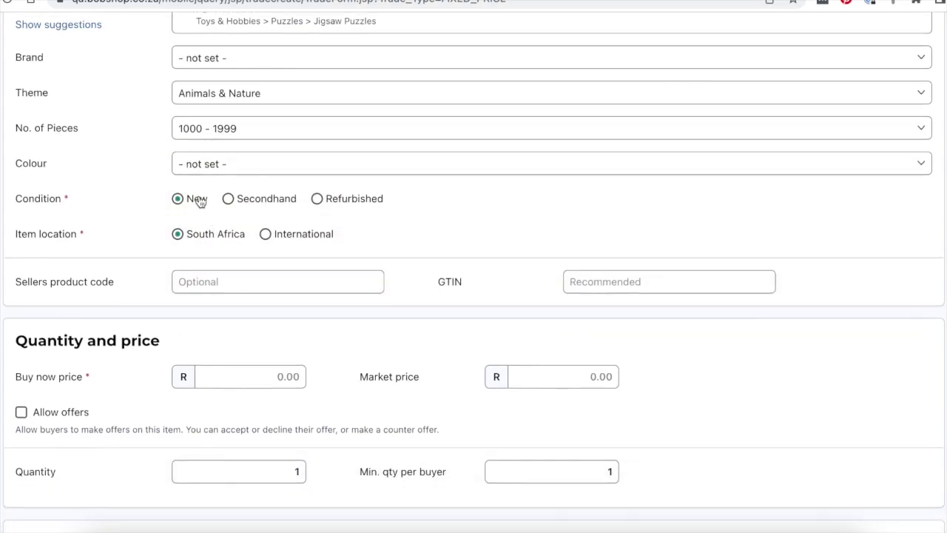
scroll(200, 198, "down", 1)
- Enter a 200 buy now price, 220 market price, and replace the quantity 1 with 10
scroll(199, 197, "down", 3)
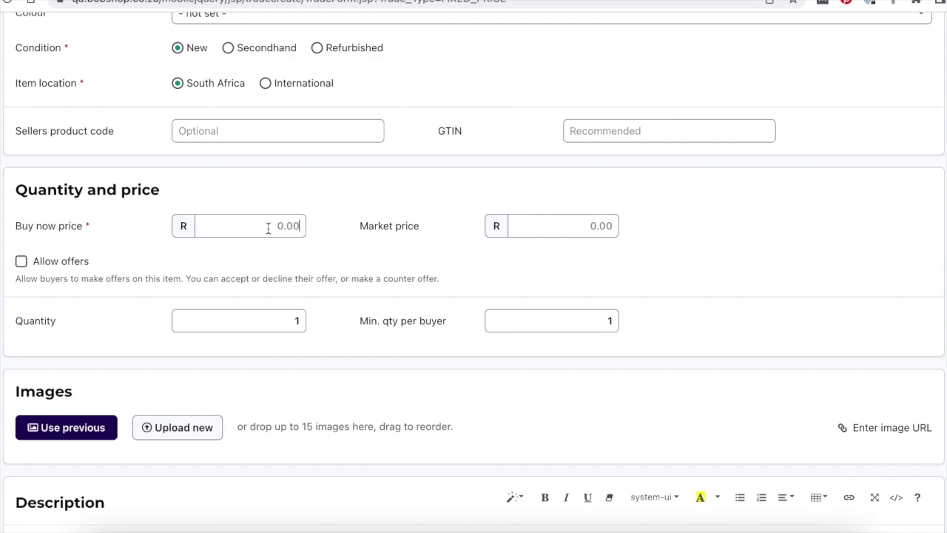
type("200")
left_click(550, 226)
type("220")
left_click(296, 319)
key("BackSpace")
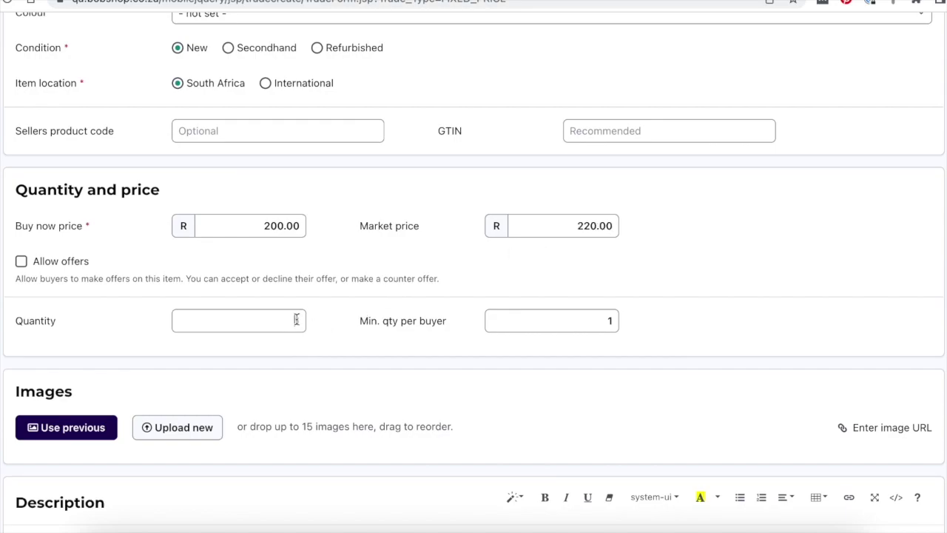
type("10")
scroll(405, 324, "down", 5)
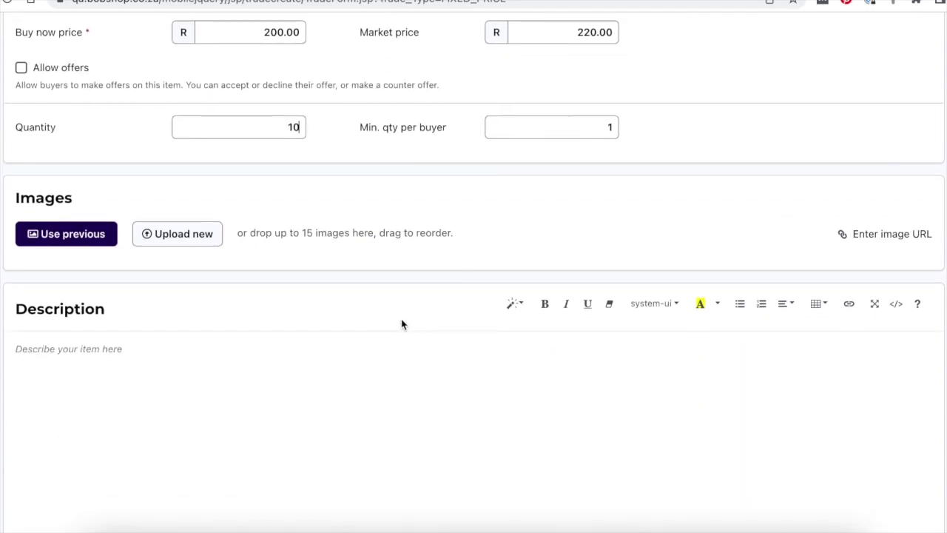
- Upload the puzzle photo as the product image
left_click(197, 233)
left_click(377, 175)
left_click(744, 372)
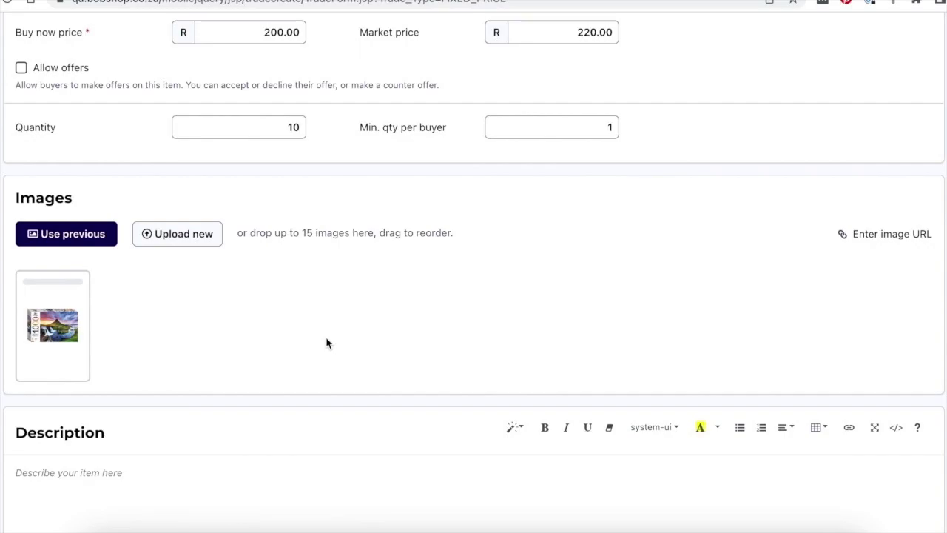
- Paste the prepared Kirkjufell description, then scroll down to the Shipping section
scroll(326, 338, "down", 5)
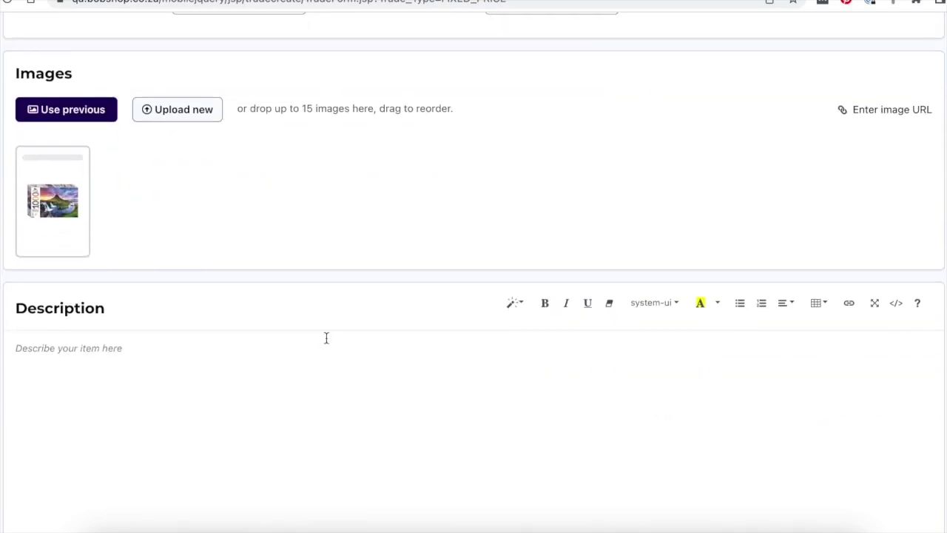
left_click(318, 336)
type("Spectacular photographs of Iceland's Kirkjufell Mountain and the Kirkjufellsfoss waterfalls. Do it alone or with friends and family!")
scroll(317, 336, "down", 2)
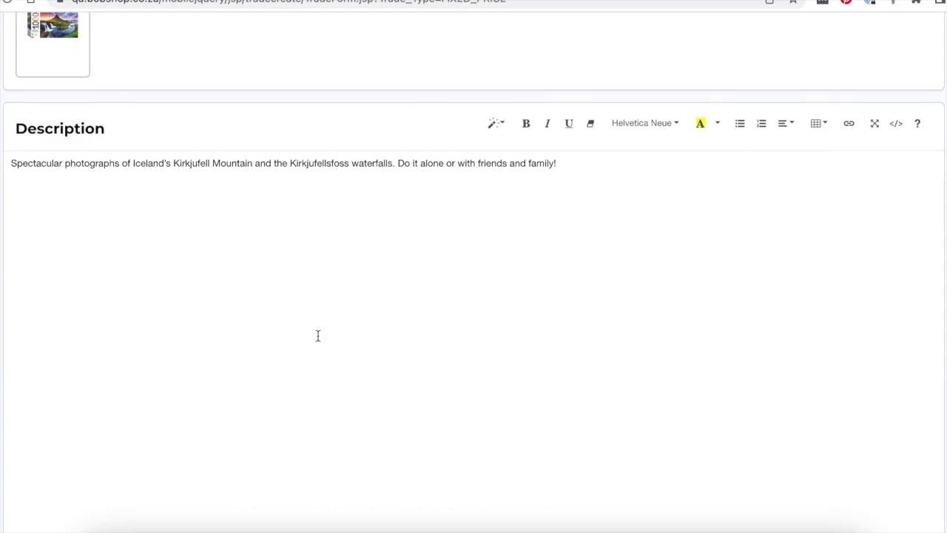
scroll(317, 336, "down", 10)
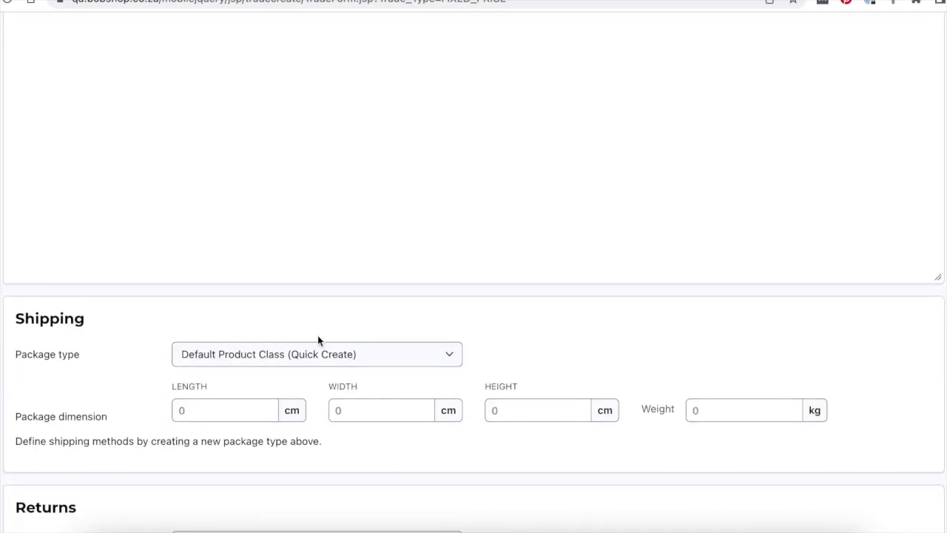
- Enter package length 30, width 25, height 8 and weight 0.200
scroll(317, 340, "down", 2)
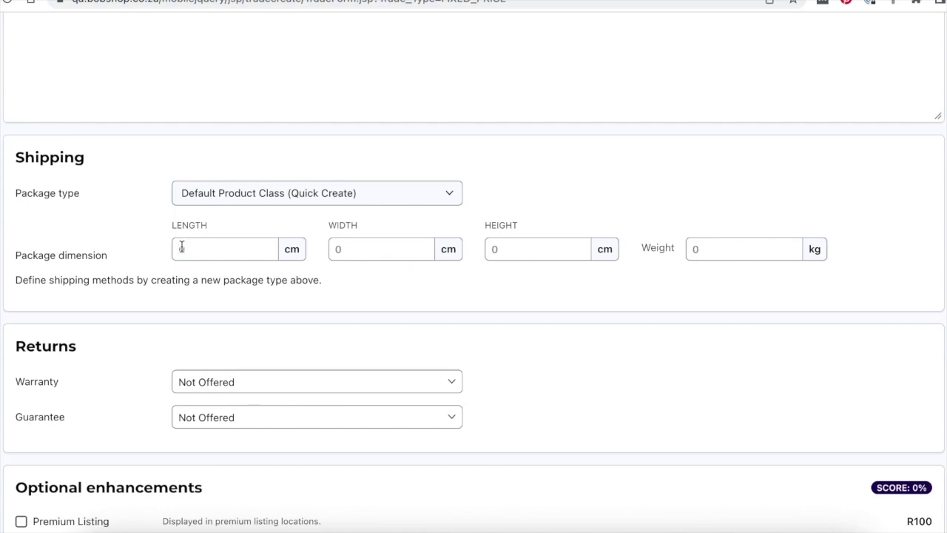
left_click(181, 248)
type("30")
left_click(337, 249)
type("25")
left_click(509, 251)
type("8")
left_click(699, 252)
type("0.200")
scroll(548, 285, "down", 2)
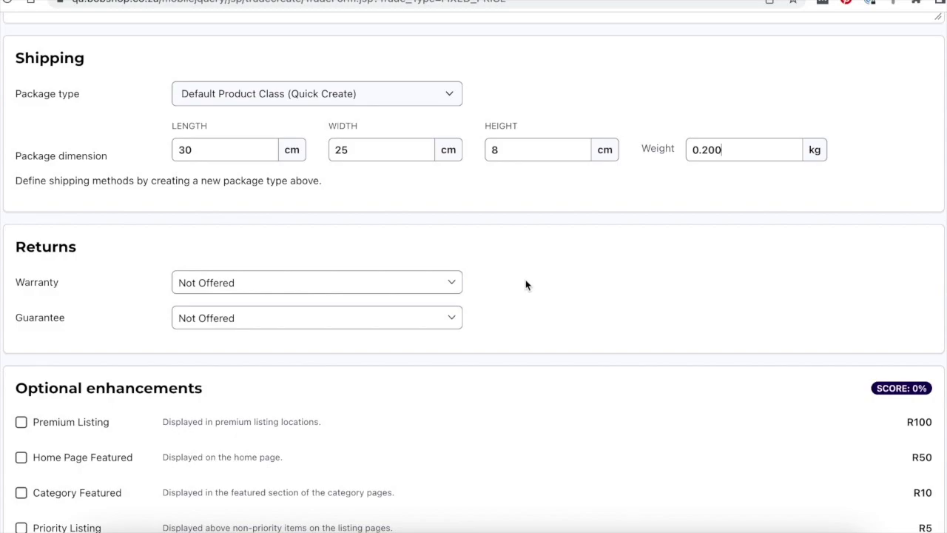
scroll(526, 284, "down", 3)
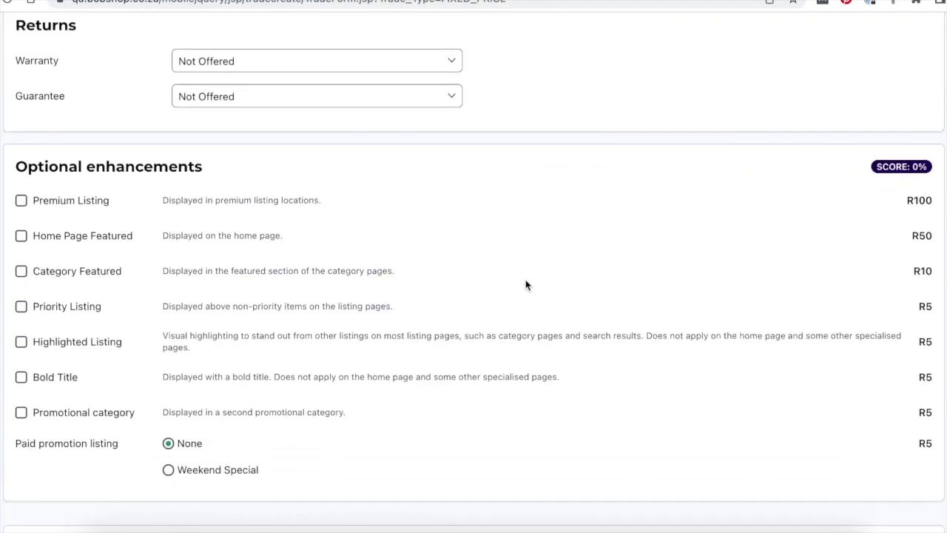
- Add the Highlighted Listing and Bold Title enhancements
left_click(53, 348)
scroll(53, 348, "down", 1)
scroll(53, 346, "down", 1)
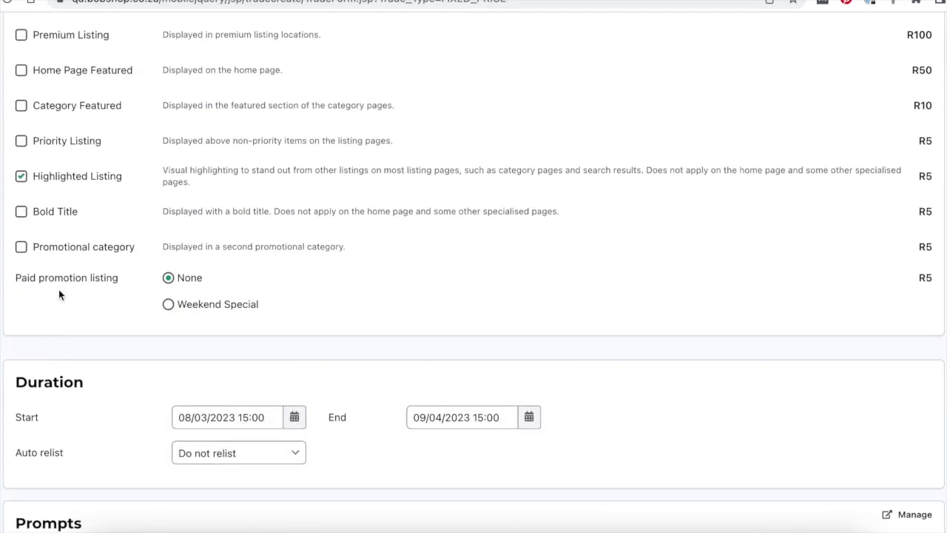
left_click(61, 212)
scroll(59, 213, "down", 3)
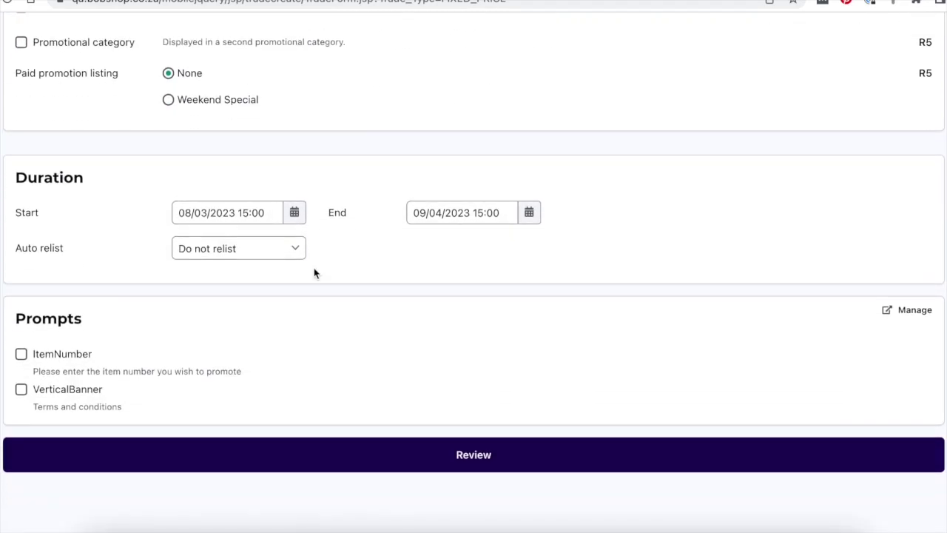
- Set the listing to end at 17:00 on 09/04/2023 and submit it for review
left_click(527, 216)
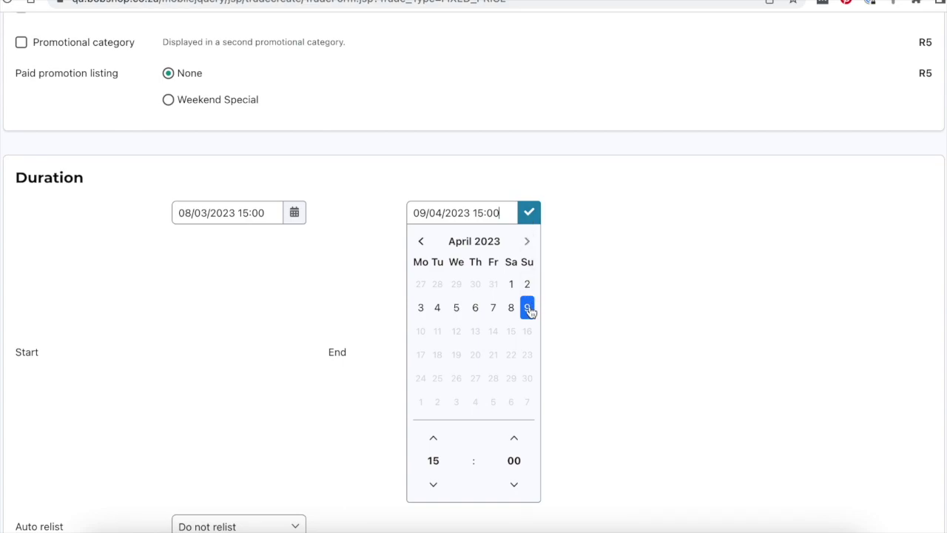
left_click(434, 438)
left_click(434, 438)
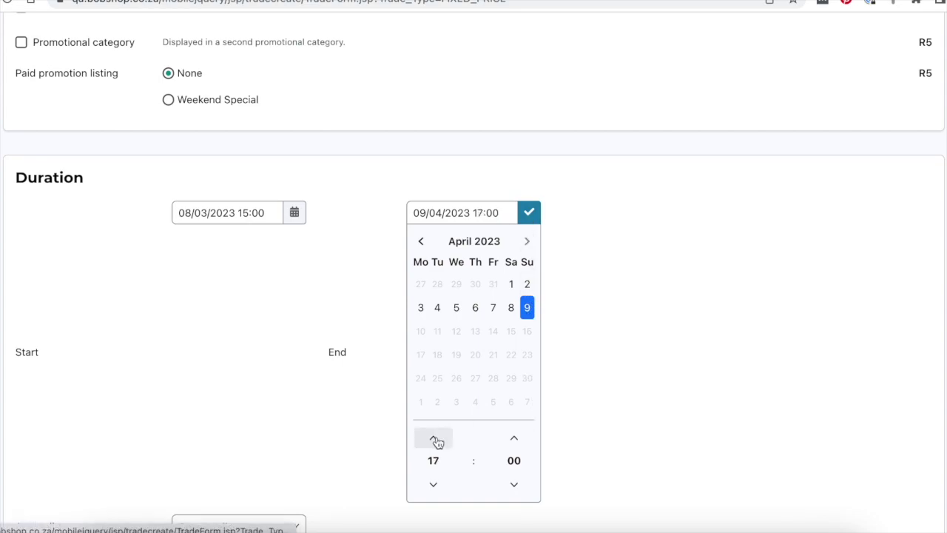
left_click(534, 218)
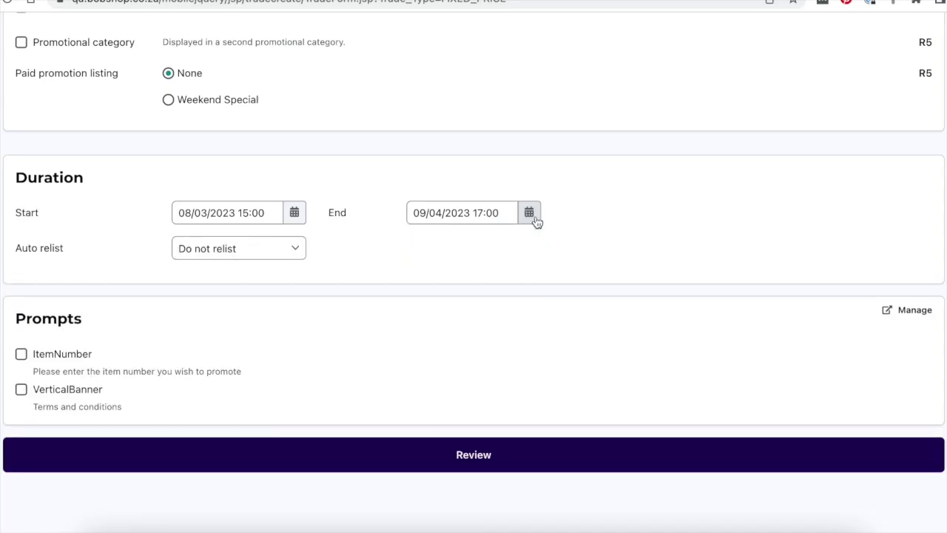
scroll(536, 220, "down", 1)
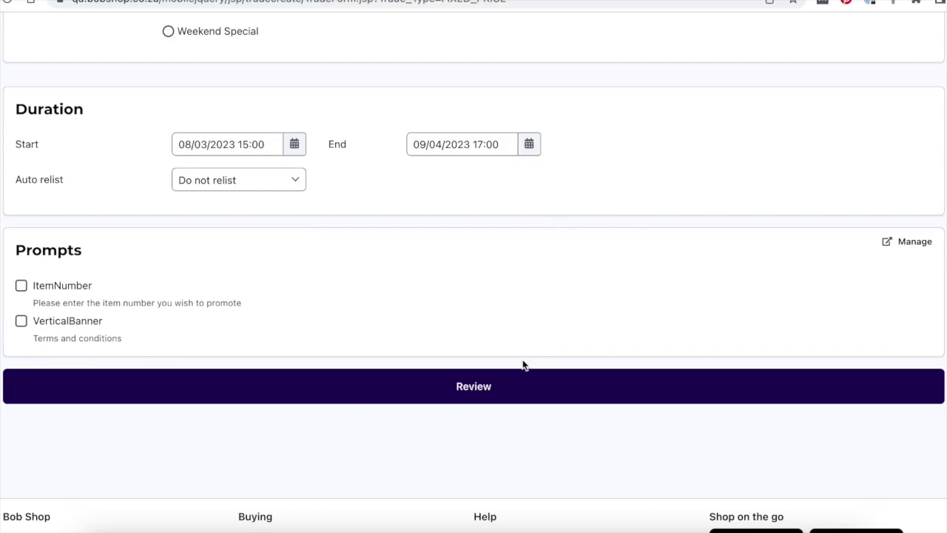
left_click(506, 389)
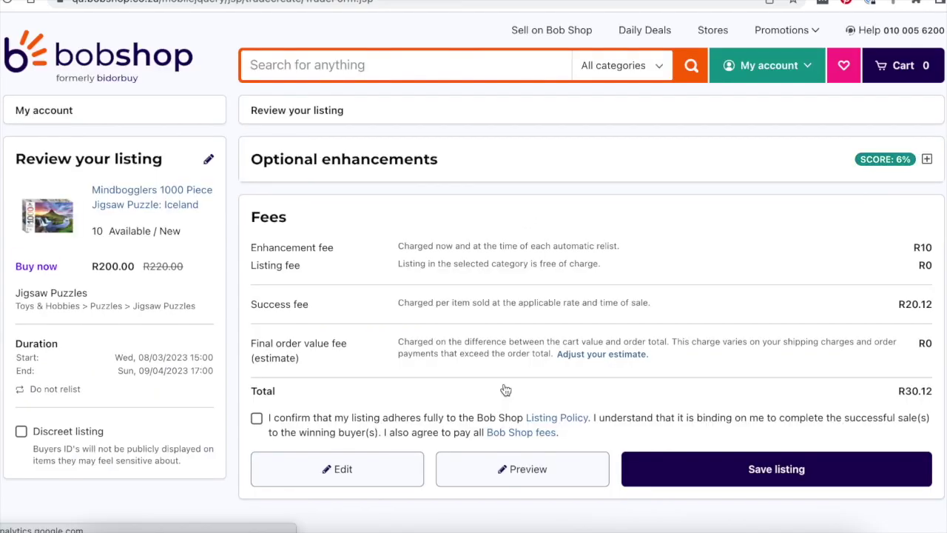
- After checking the optional enhancements, tick 'I confirm' for the listing policy and save
scroll(497, 298, "down", 1)
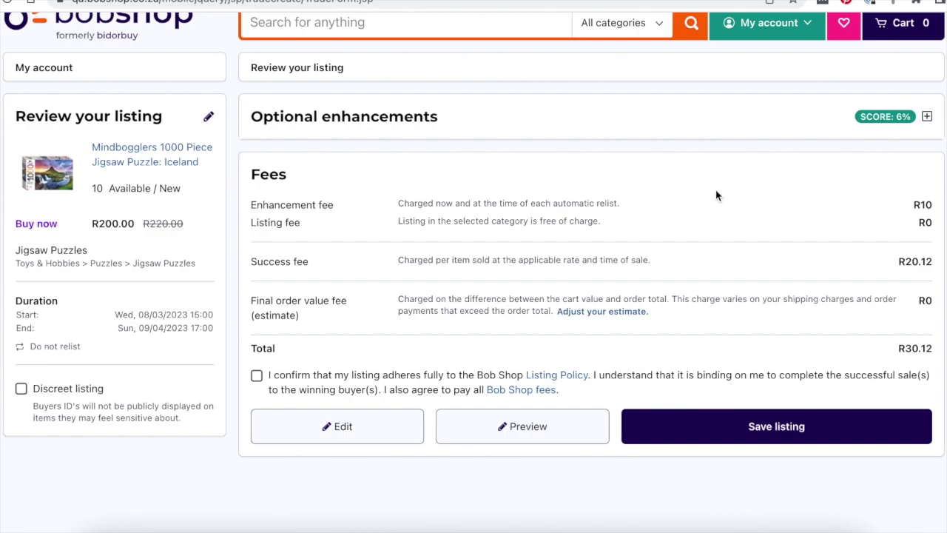
left_click(927, 117)
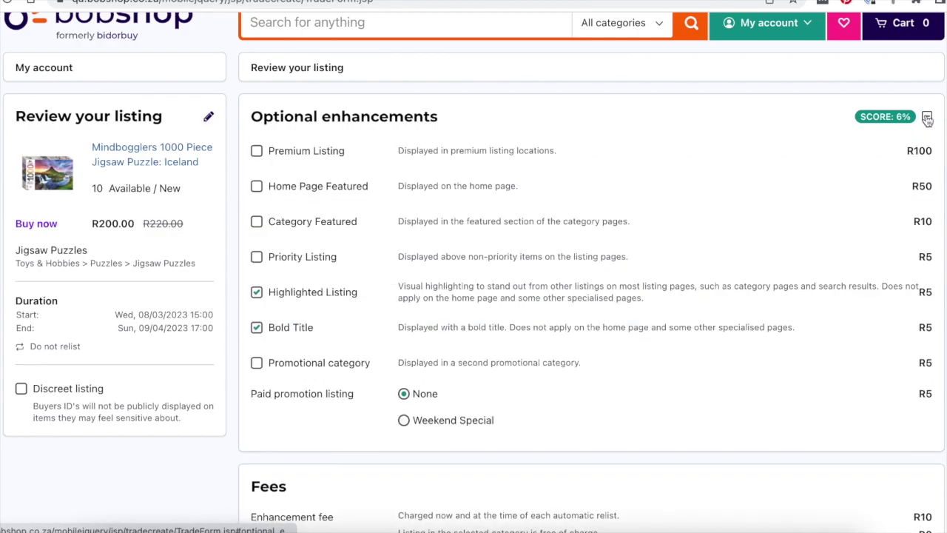
left_click(928, 117)
scroll(888, 182, "down", 1)
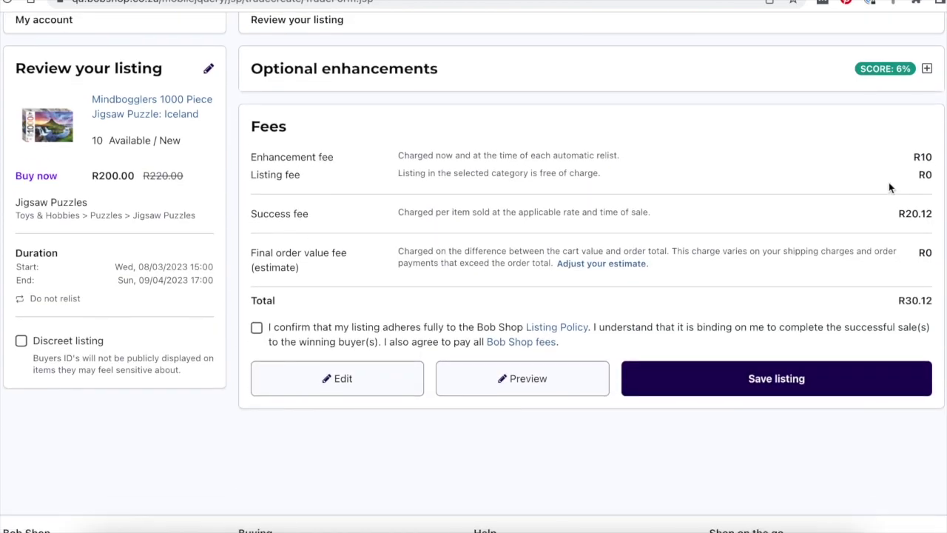
left_click(256, 328)
scroll(352, 327, "up", 2)
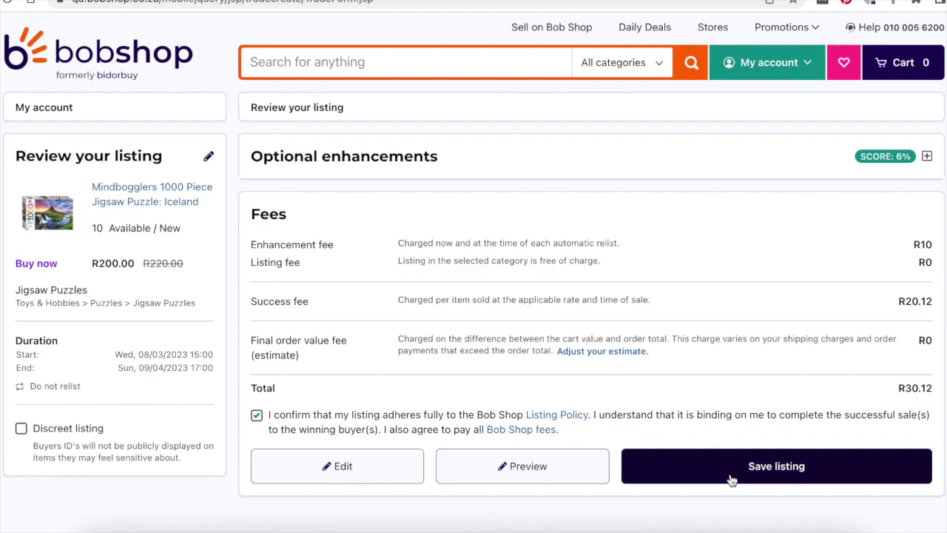
left_click(730, 471)
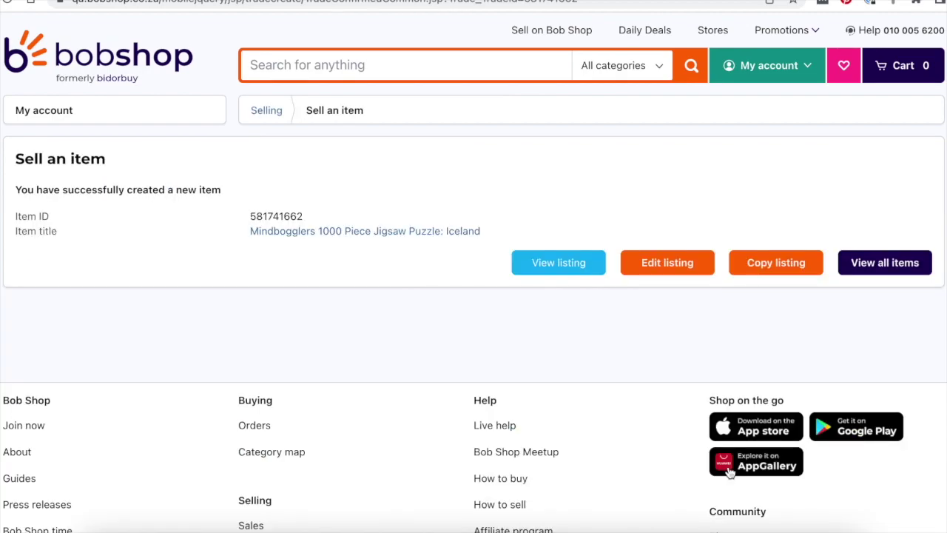